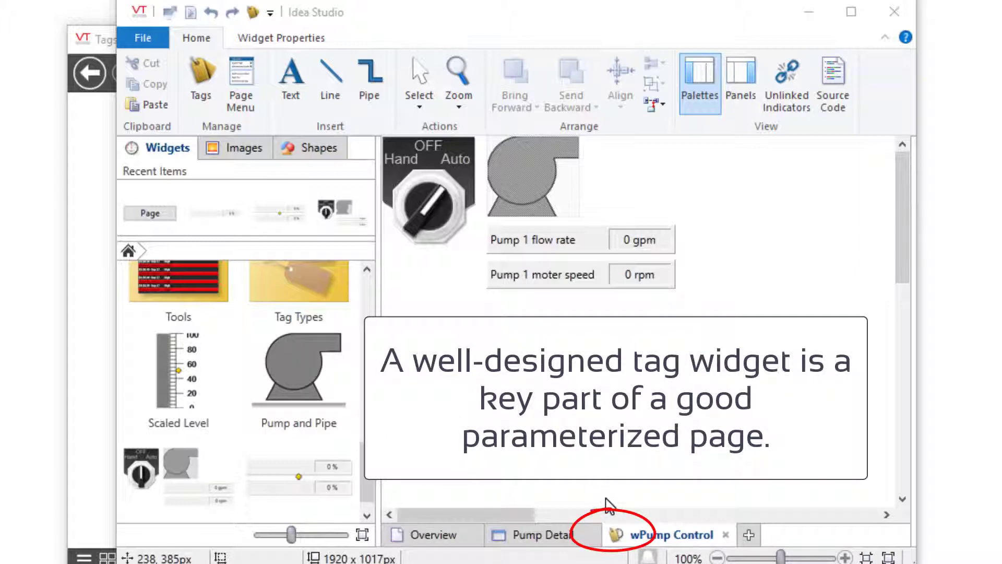
Confirm the wPump Control widget's only associated tag type is aPumpType
left_click(267, 40)
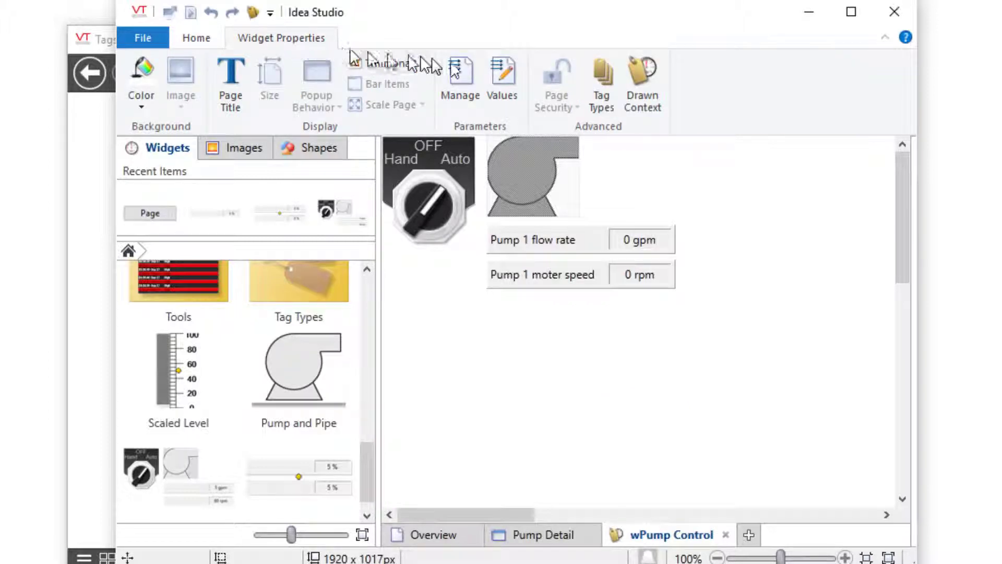
left_click(595, 86)
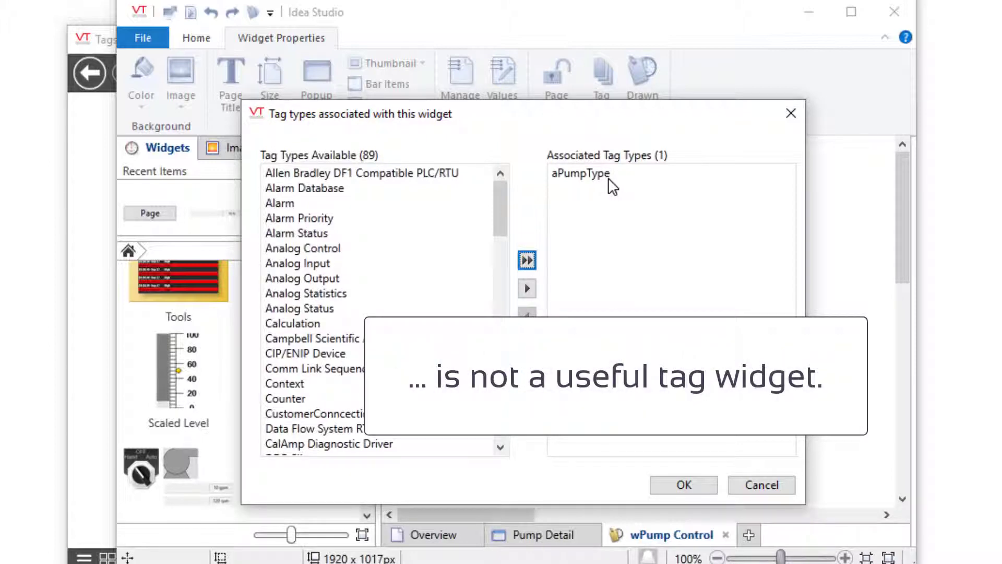
left_click(697, 483)
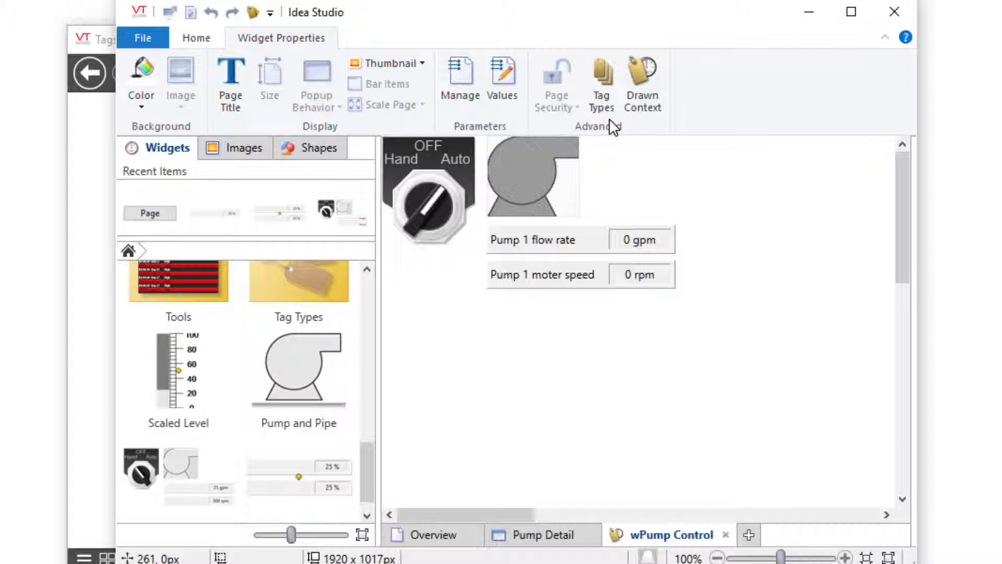
left_click(250, 15)
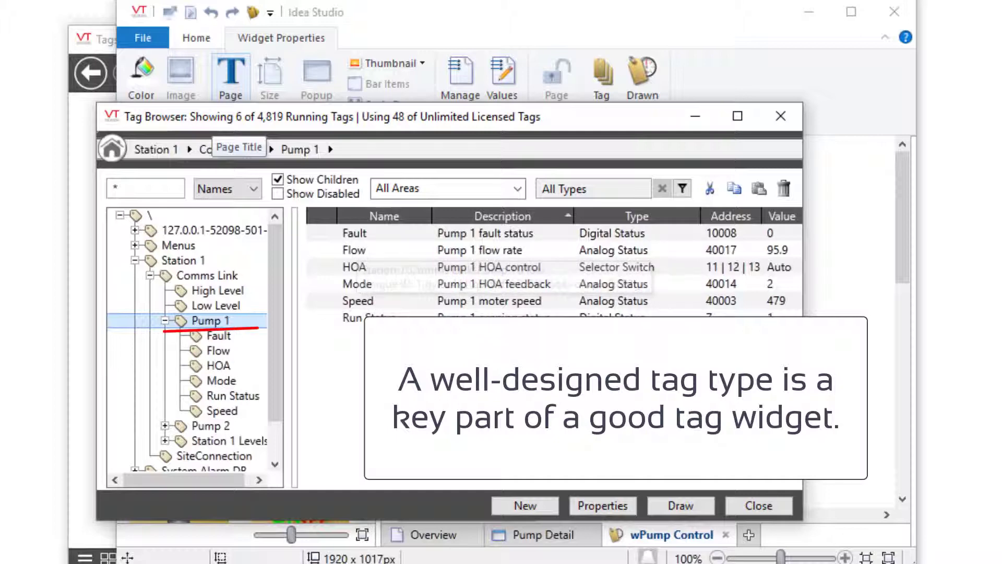
left_click(580, 505)
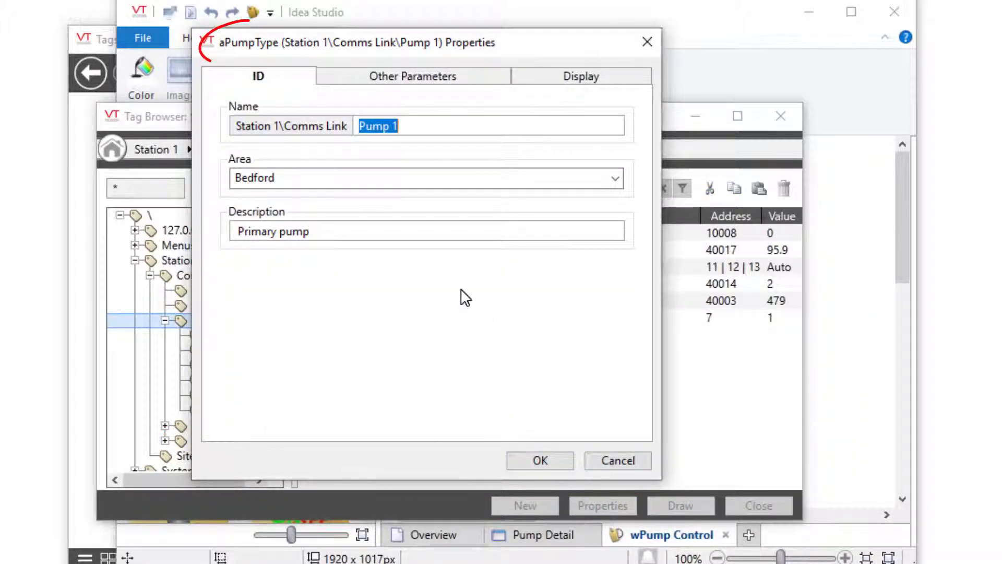
left_click(432, 81)
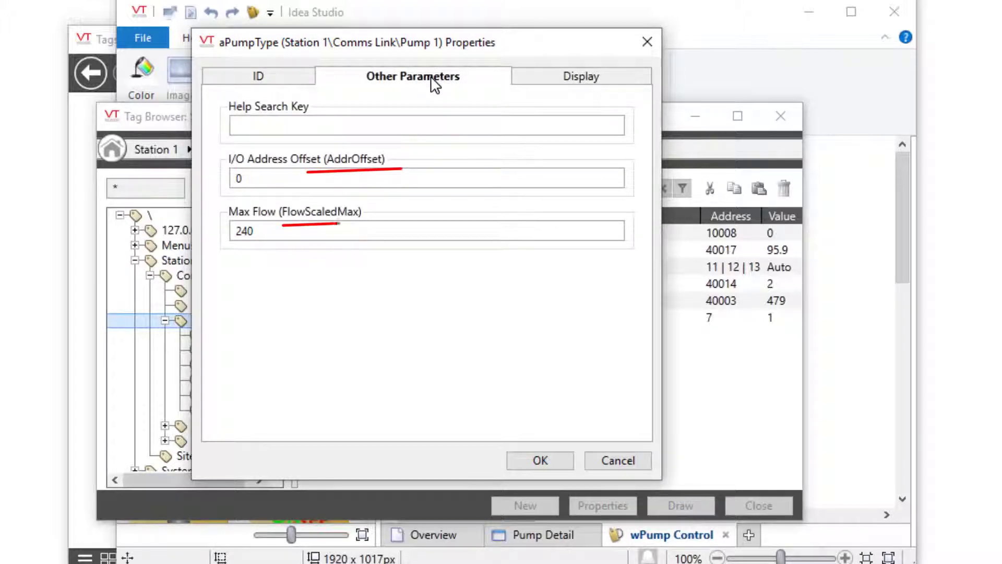
left_click(588, 461)
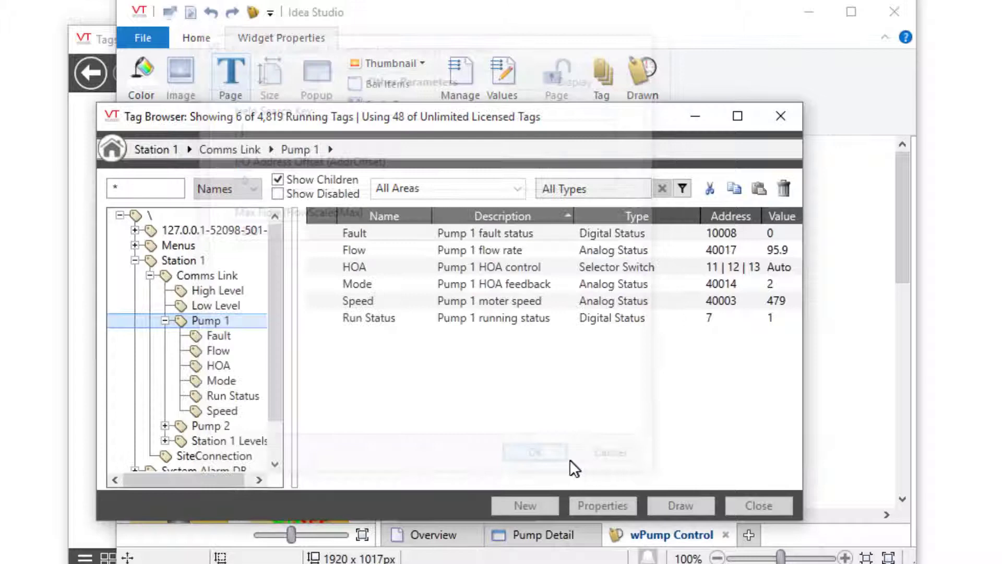
left_click(383, 253)
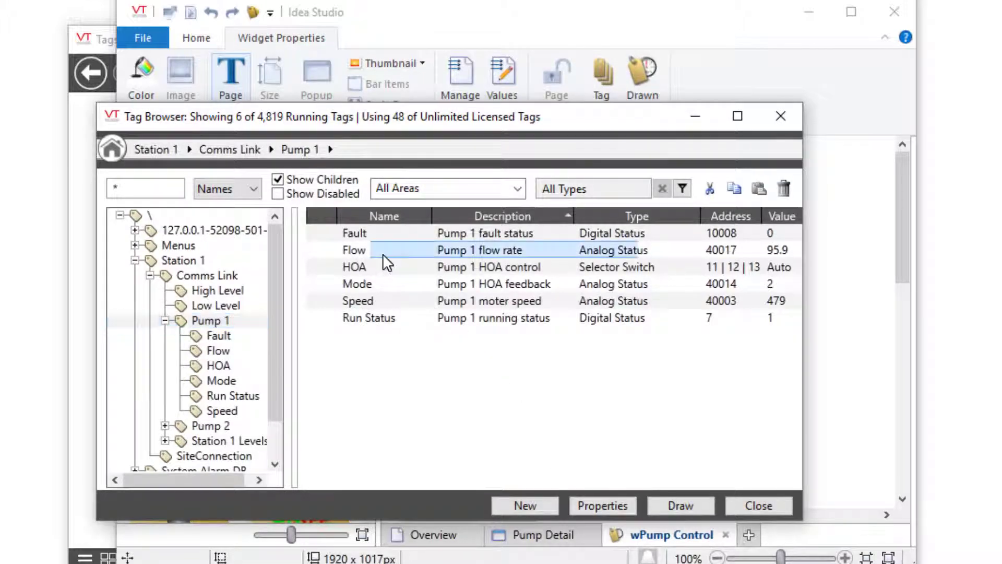
left_click(591, 503)
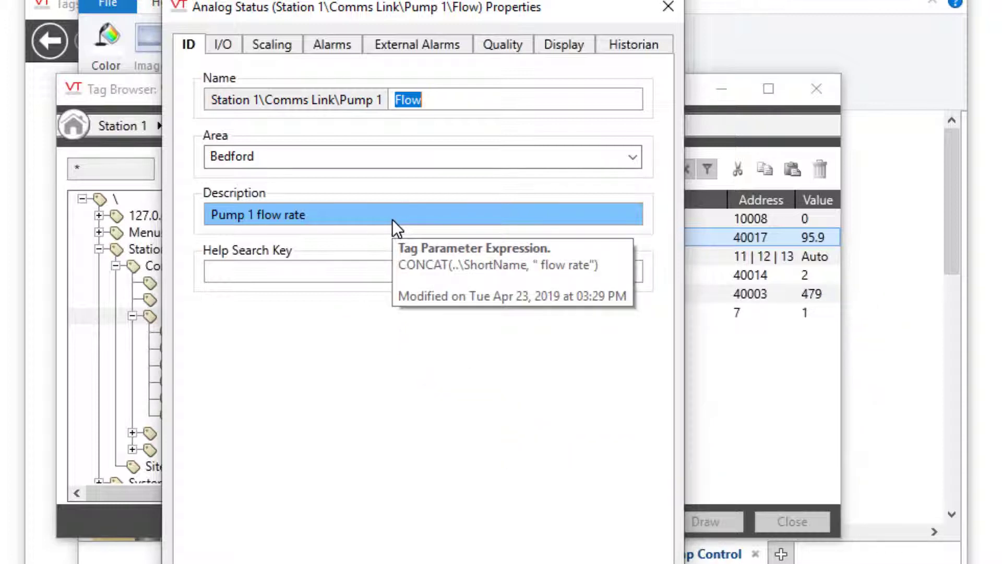
left_click(236, 46)
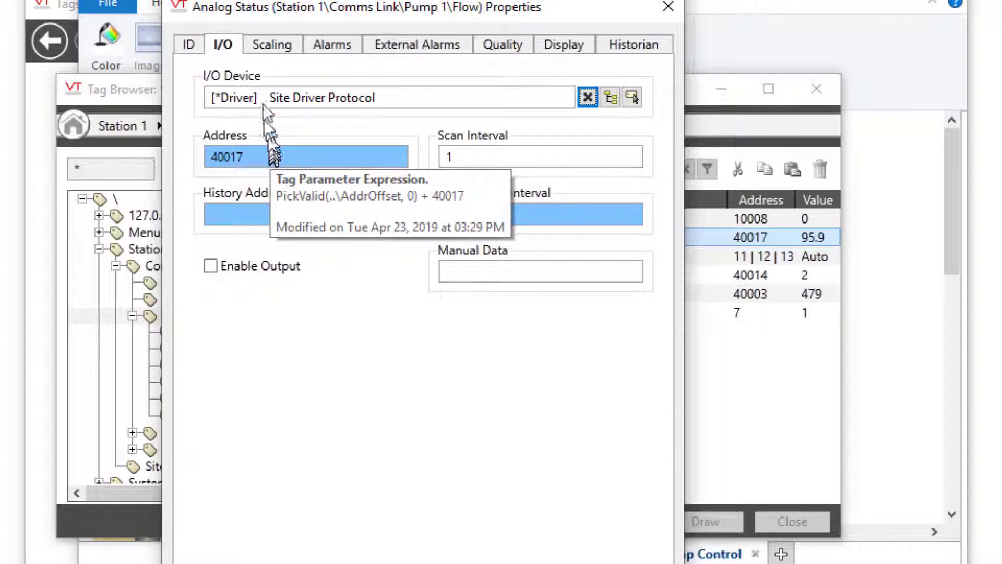
left_click(270, 49)
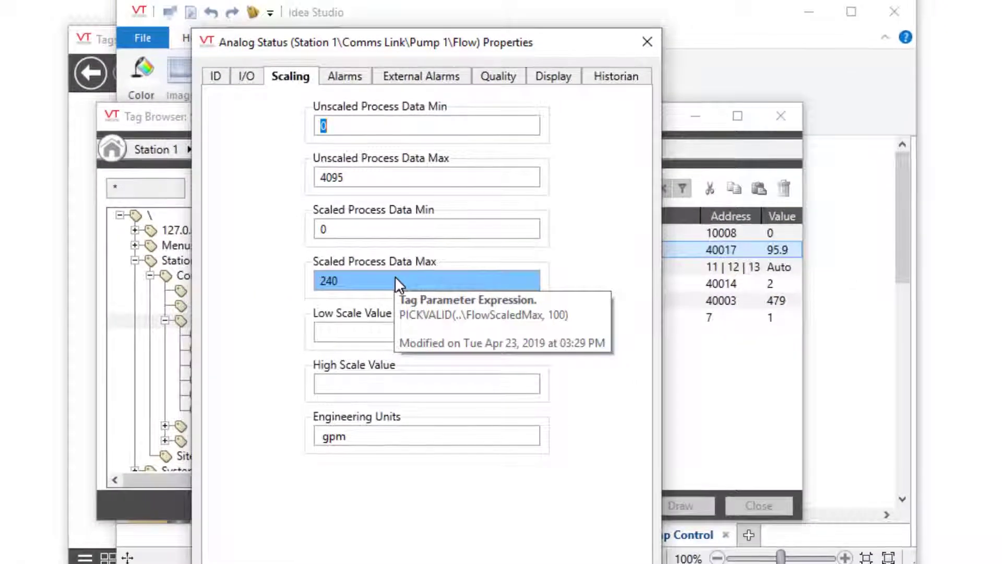
Delete the Pump 2 controls group on the Pump Detail page, keeping only Pump 1's widgets
left_click(647, 43)
left_click(754, 504)
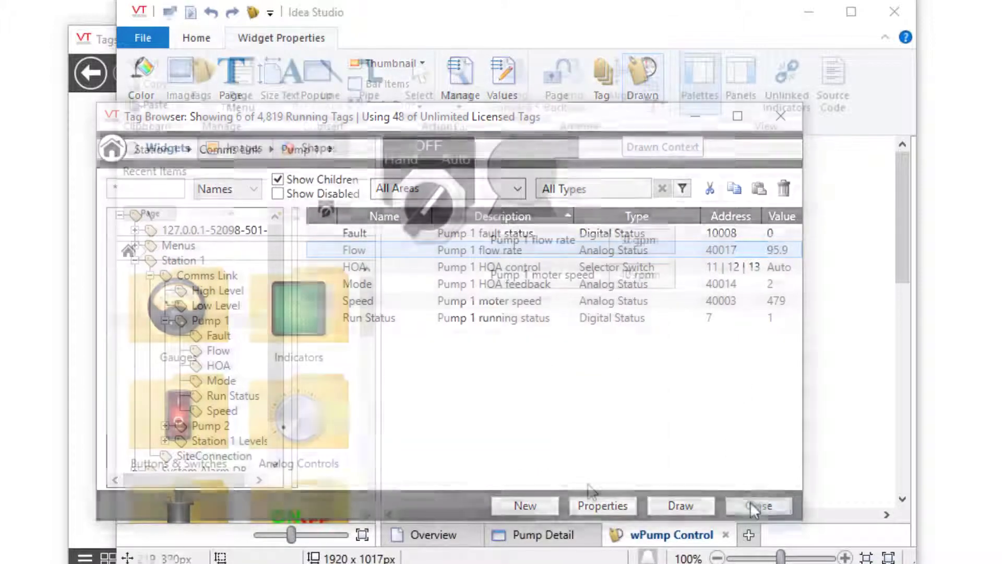
left_click(568, 535)
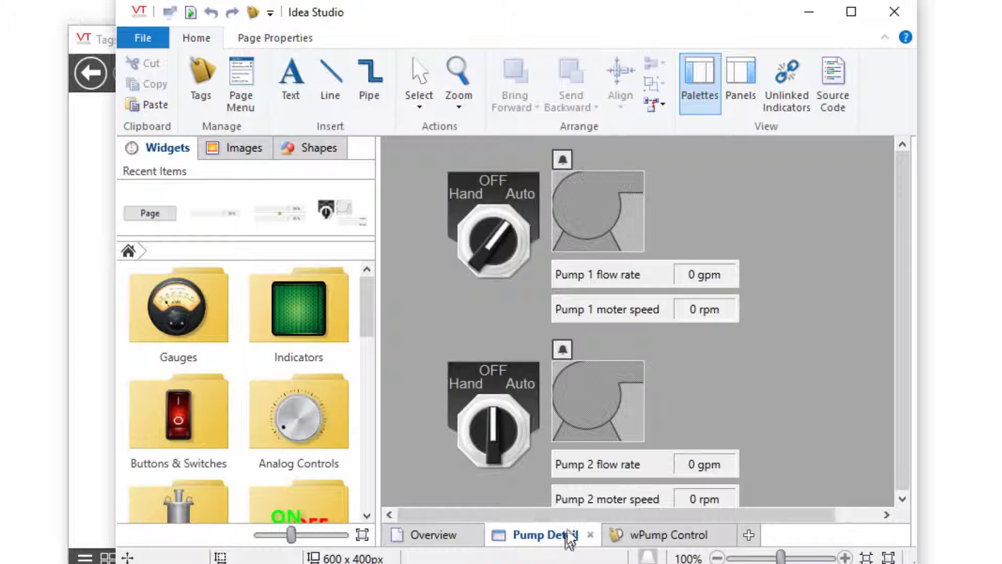
left_click(623, 421)
key("Delete")
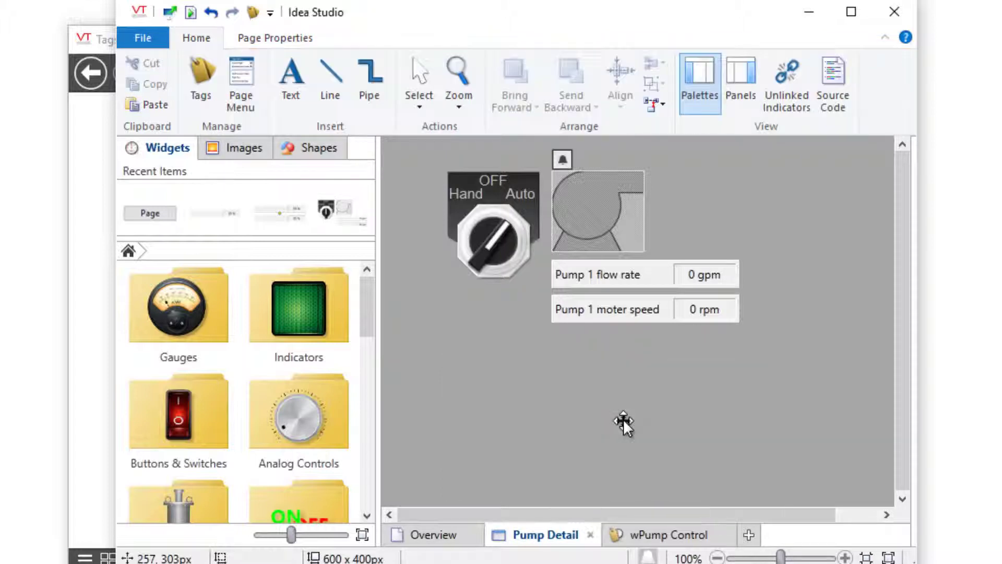
left_click(637, 304)
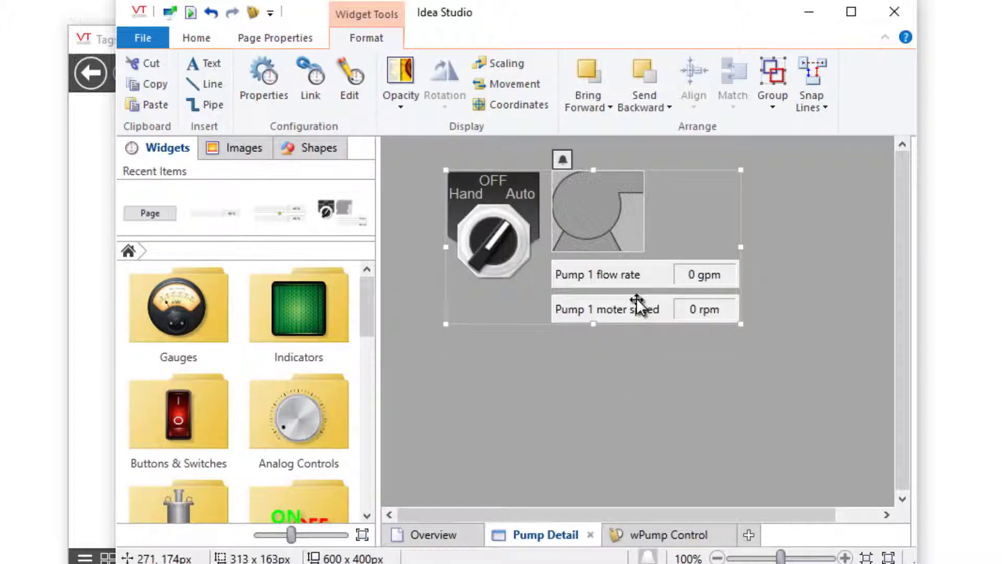
Add a Tag page parameter pChoiceOfPump of type aPumpType, described 'Choose the pump:'
left_click(296, 40)
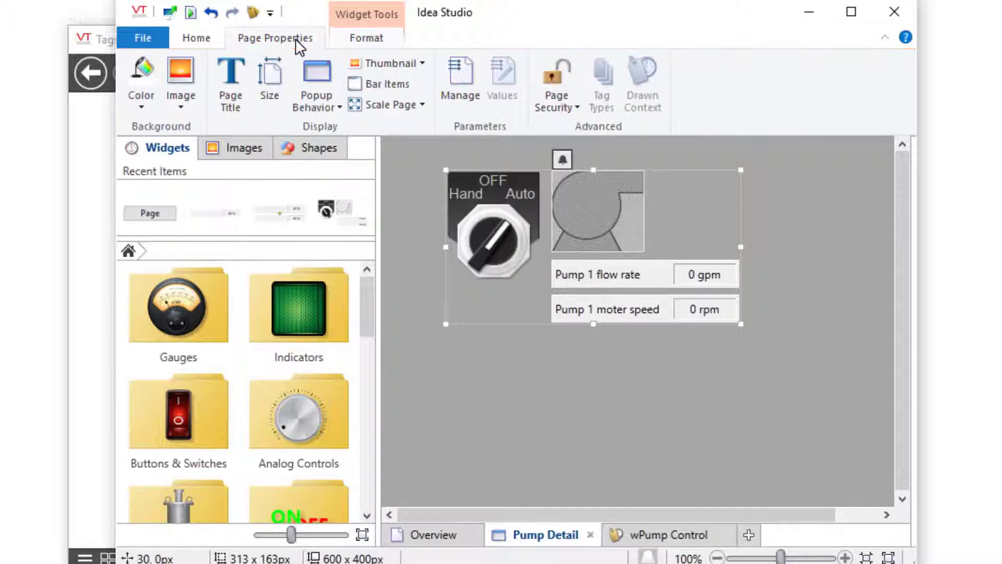
left_click(461, 90)
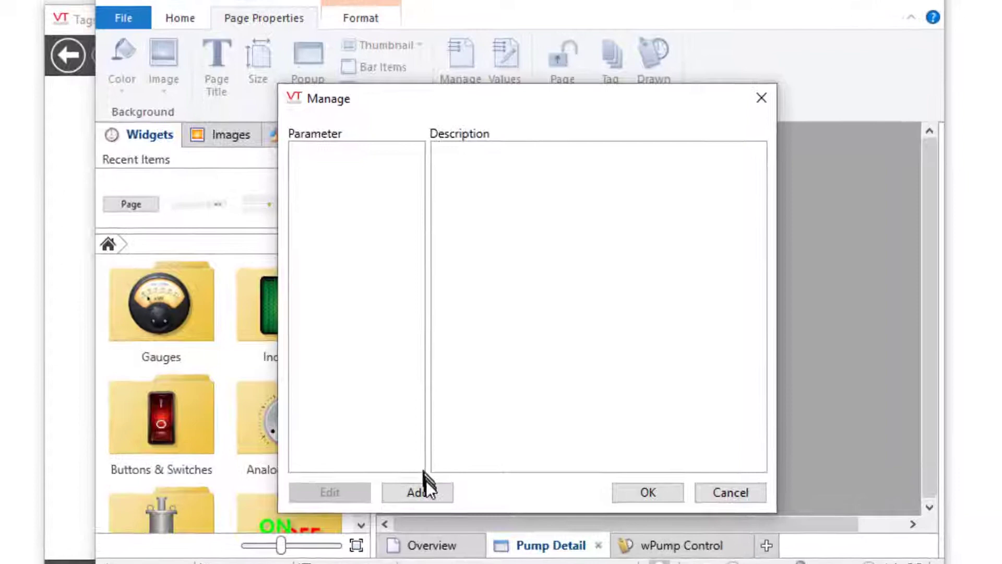
left_click(433, 498)
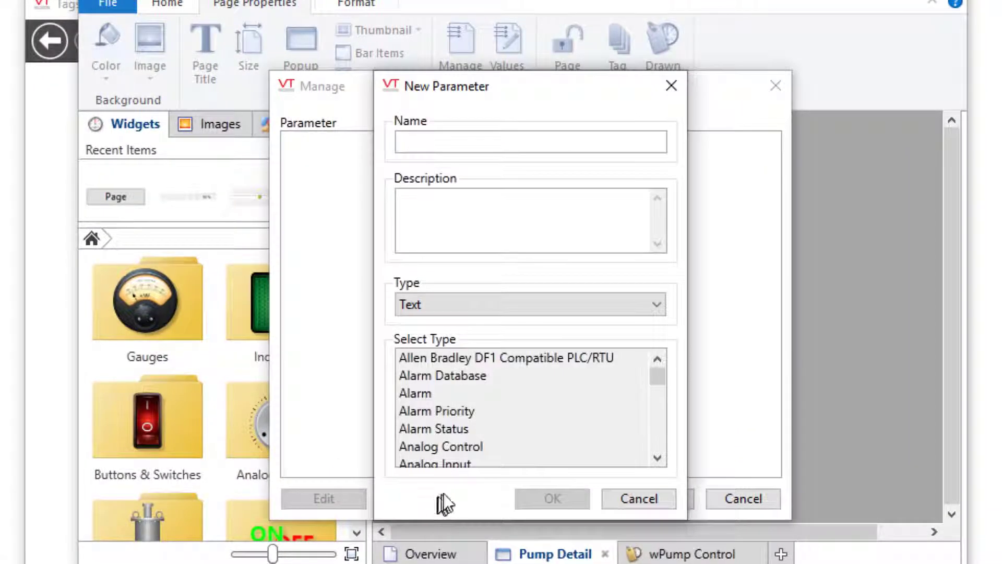
type("pChoiceOfPump")
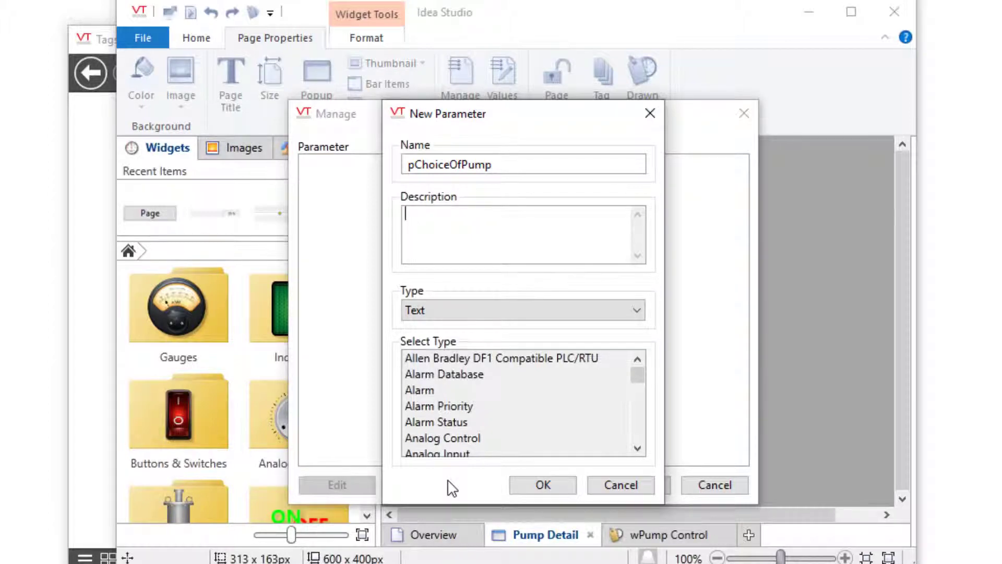
type("Choose the pump:")
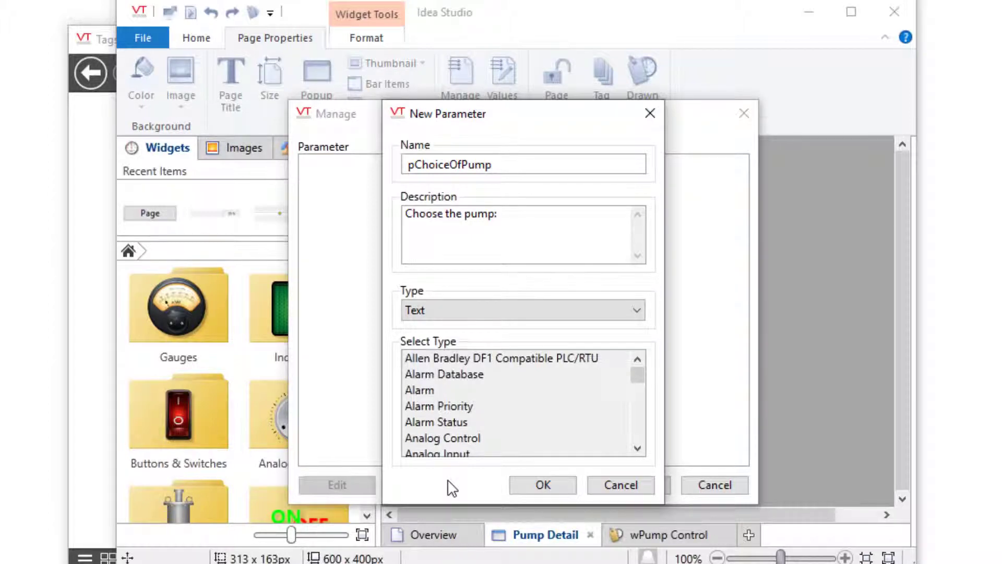
left_click(632, 310)
left_click(476, 399)
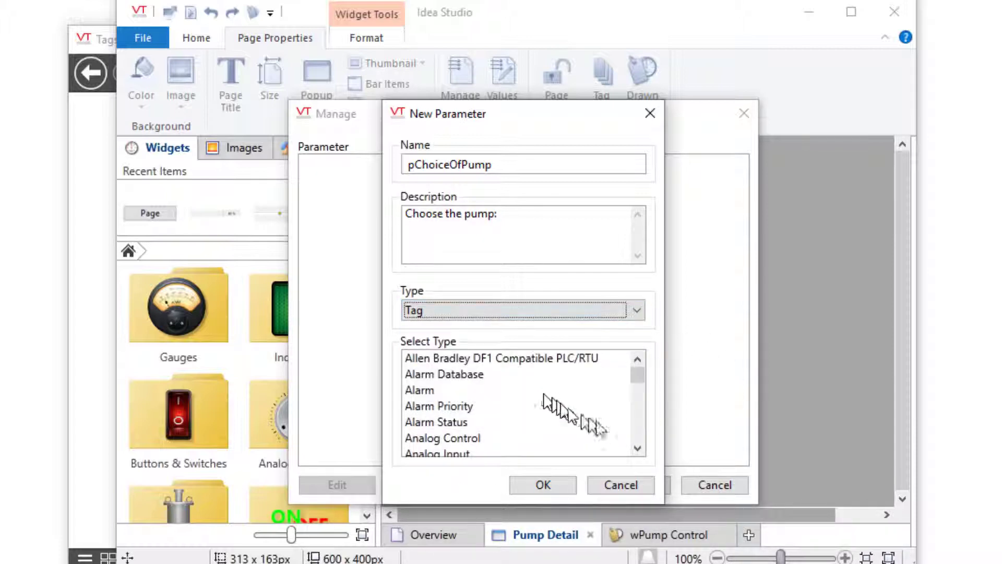
left_click(637, 448)
left_click(637, 447)
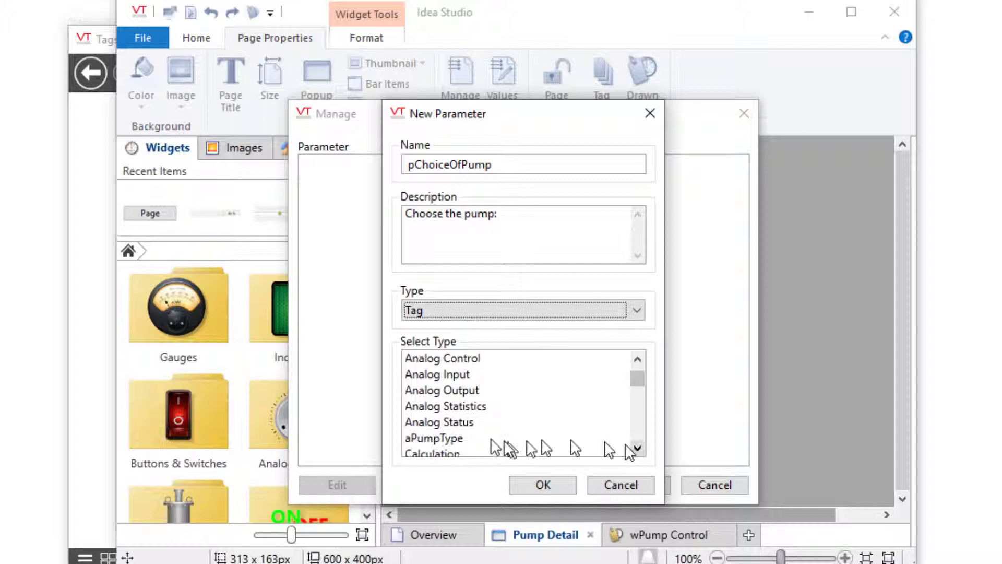
left_click(468, 437)
left_click(563, 485)
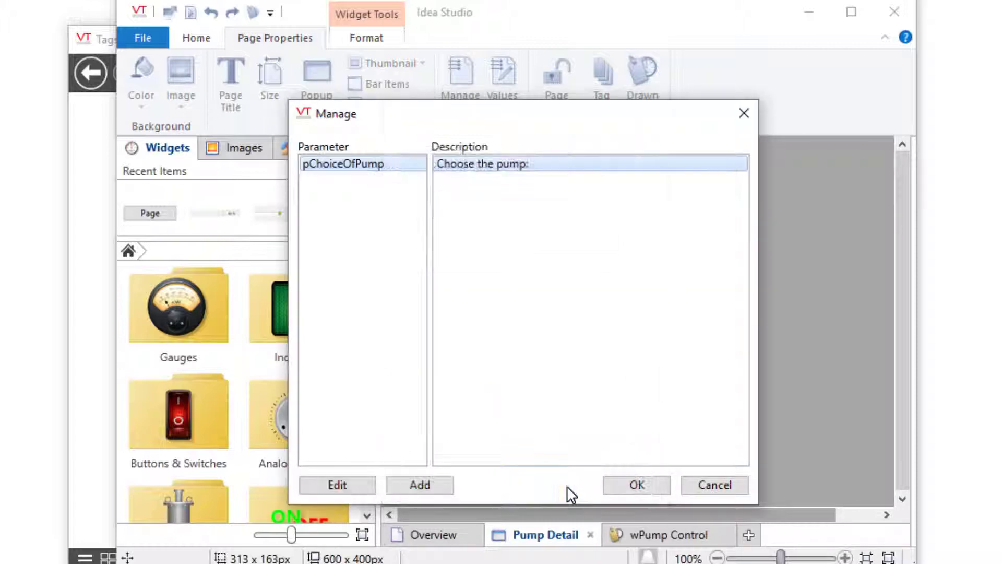
left_click(624, 485)
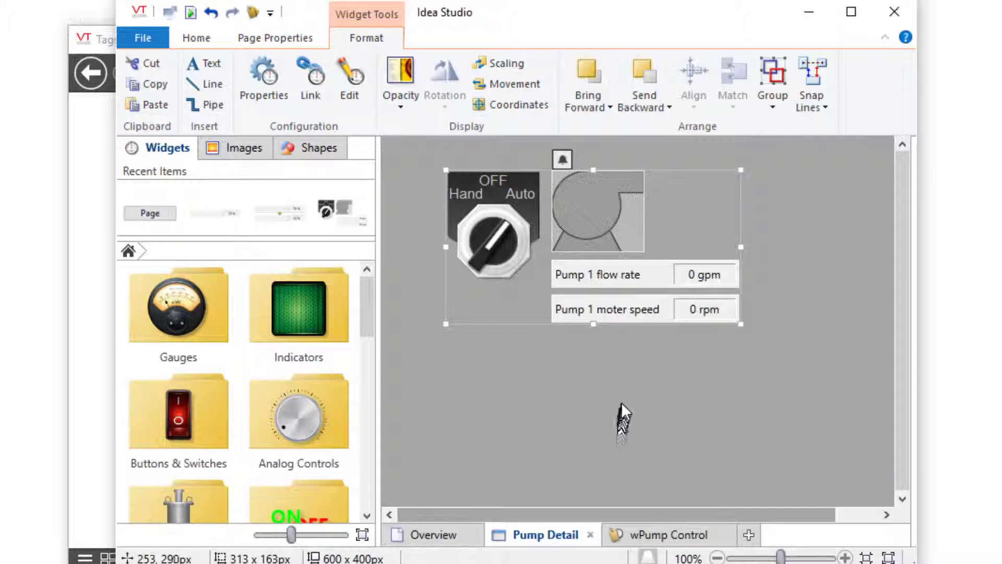
Set the pChoiceOfPump parameter value to Pump 1
left_click(301, 39)
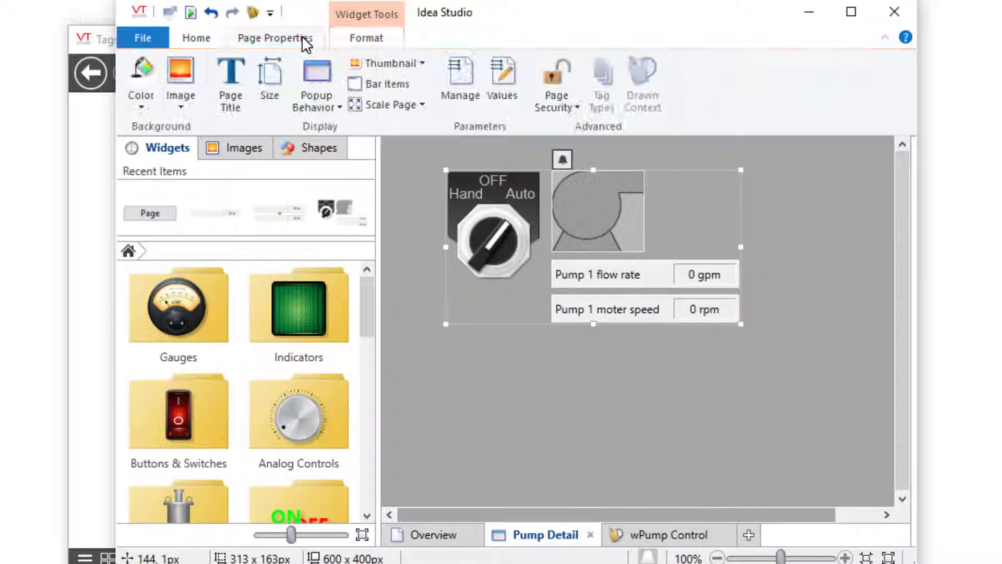
left_click(493, 86)
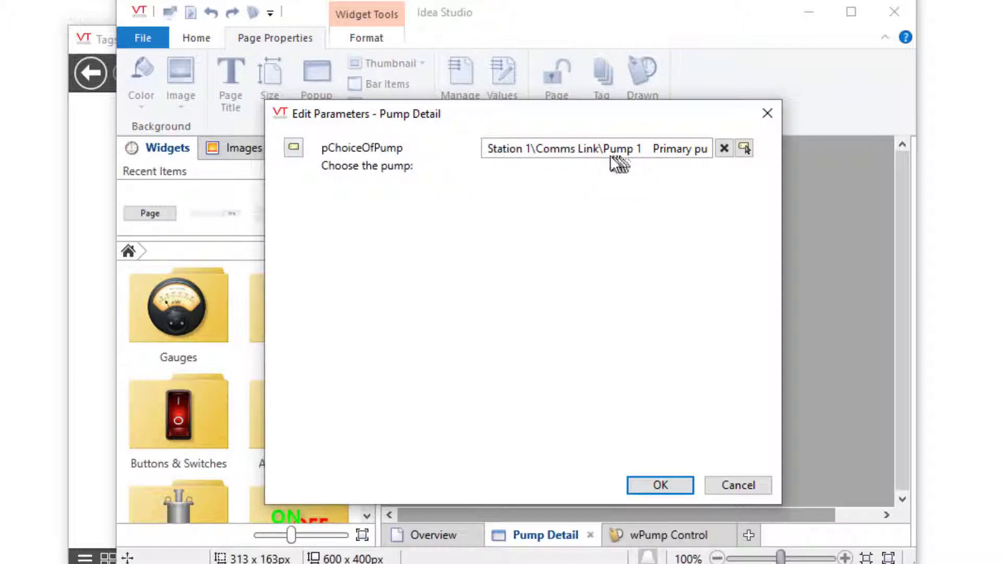
left_click(663, 480)
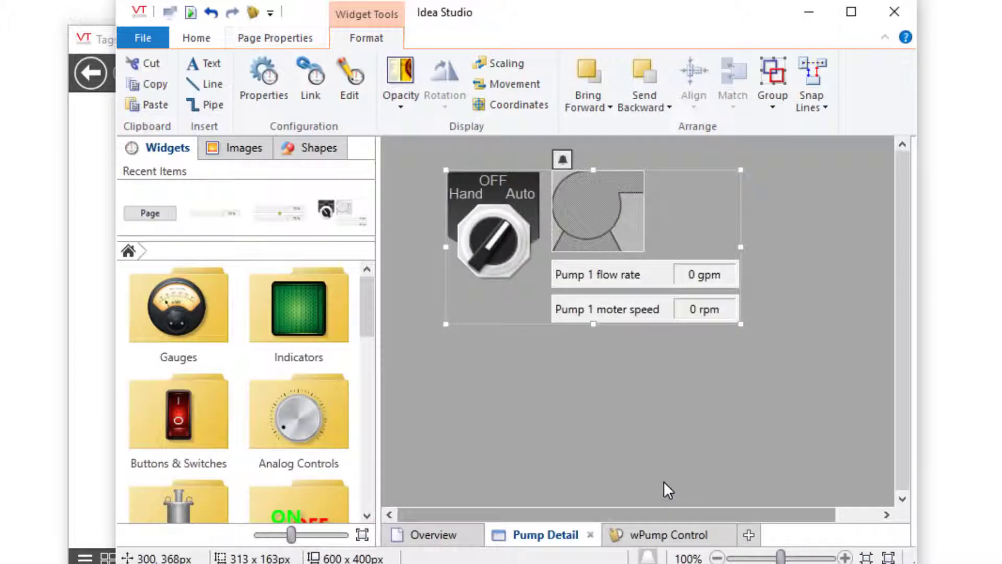
Bind the pump widget's tag to the pChoiceOfPump parameter and tick DisableTrend
right_click(660, 276)
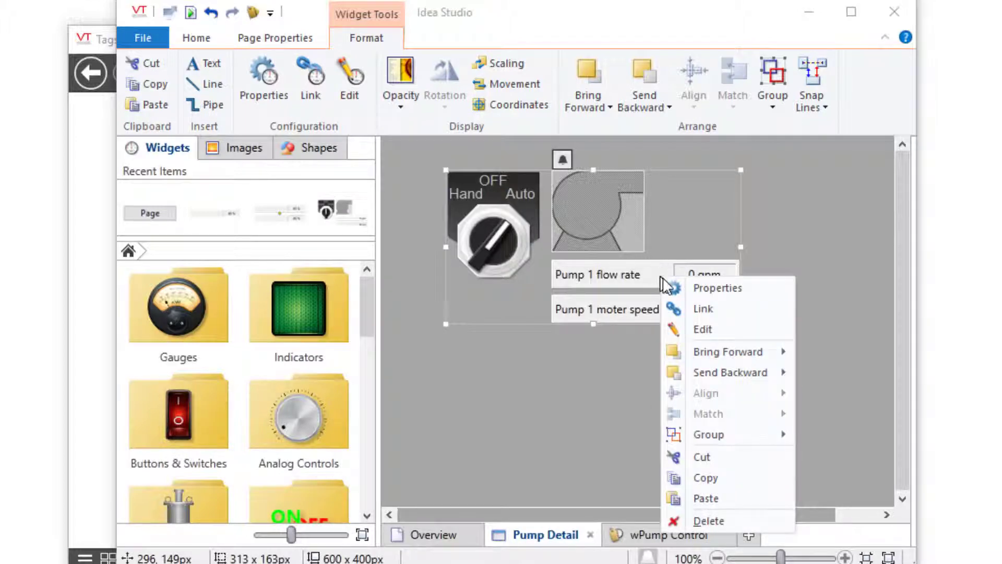
left_click(699, 291)
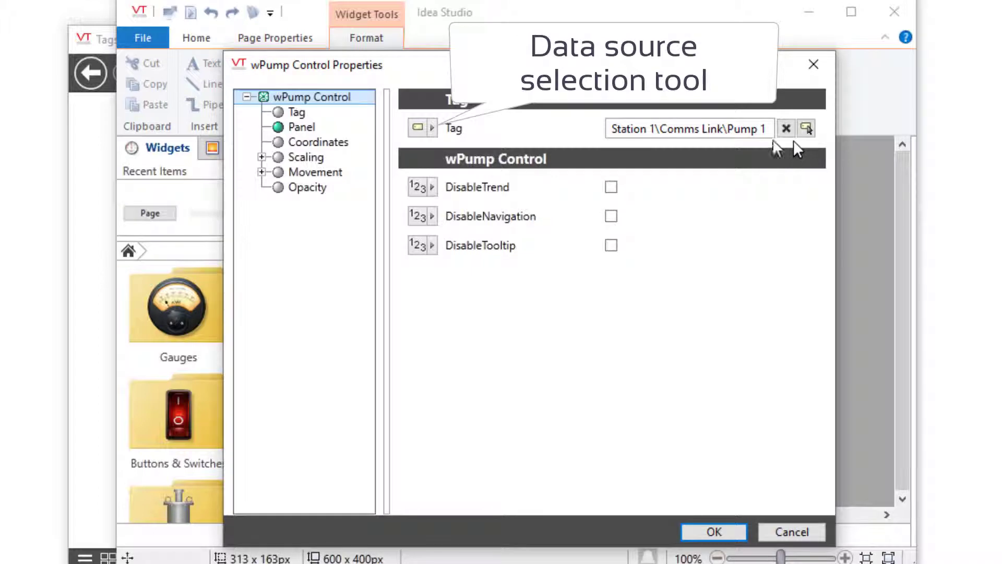
left_click(432, 129)
left_click(449, 148)
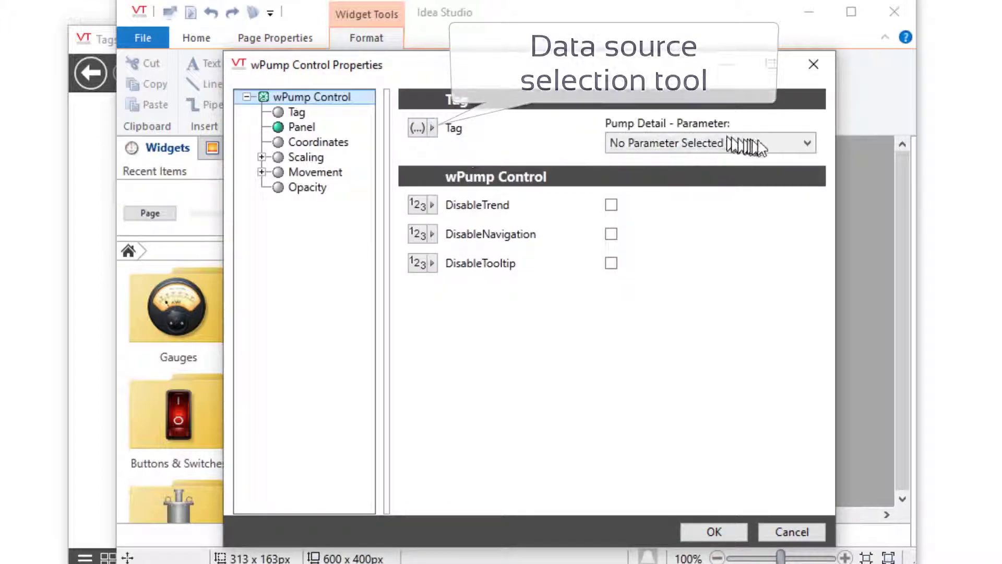
left_click(803, 143)
left_click(774, 179)
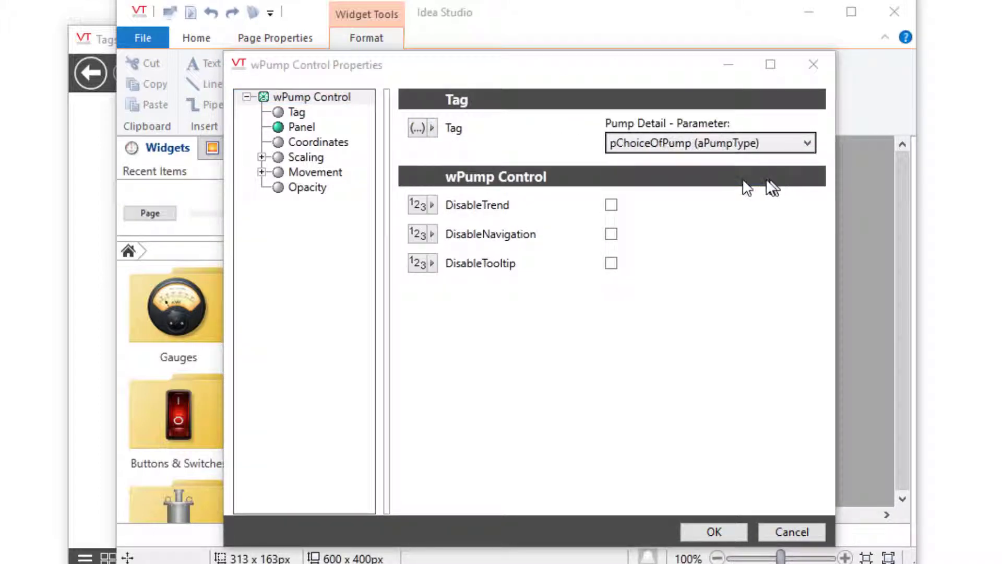
left_click(611, 204)
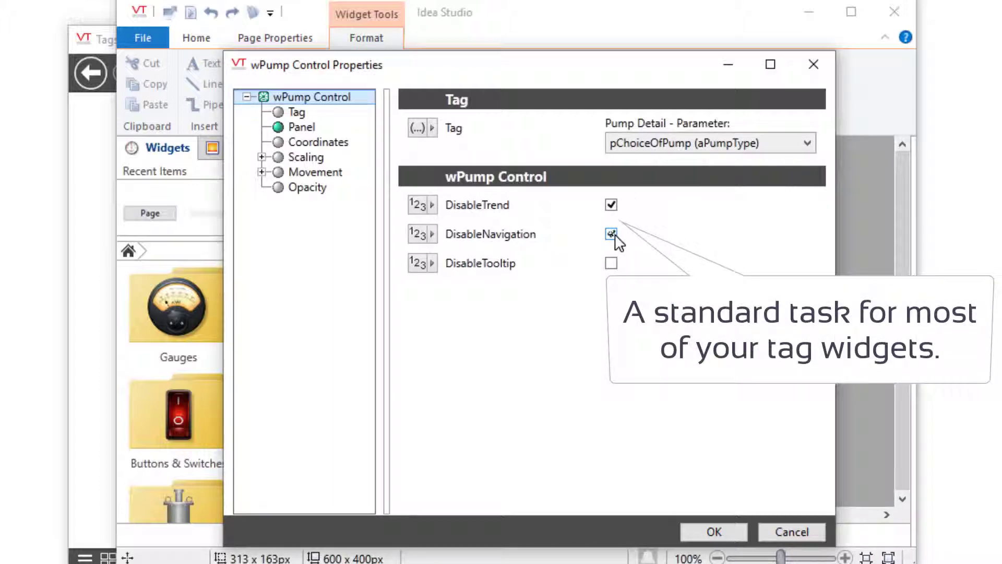
left_click(697, 530)
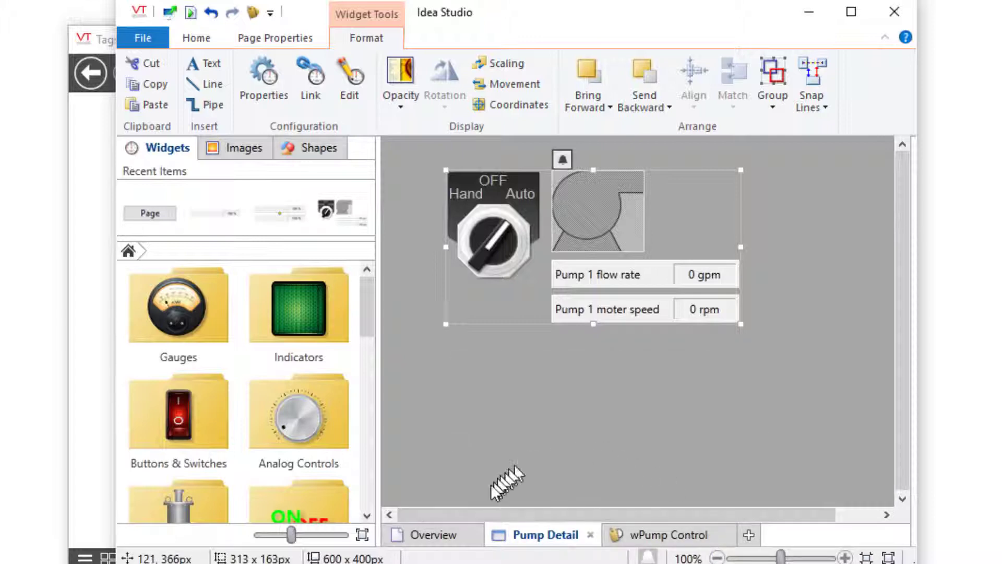
Place a Page Button from the Page Navigation folder on the Overview page
left_click(456, 531)
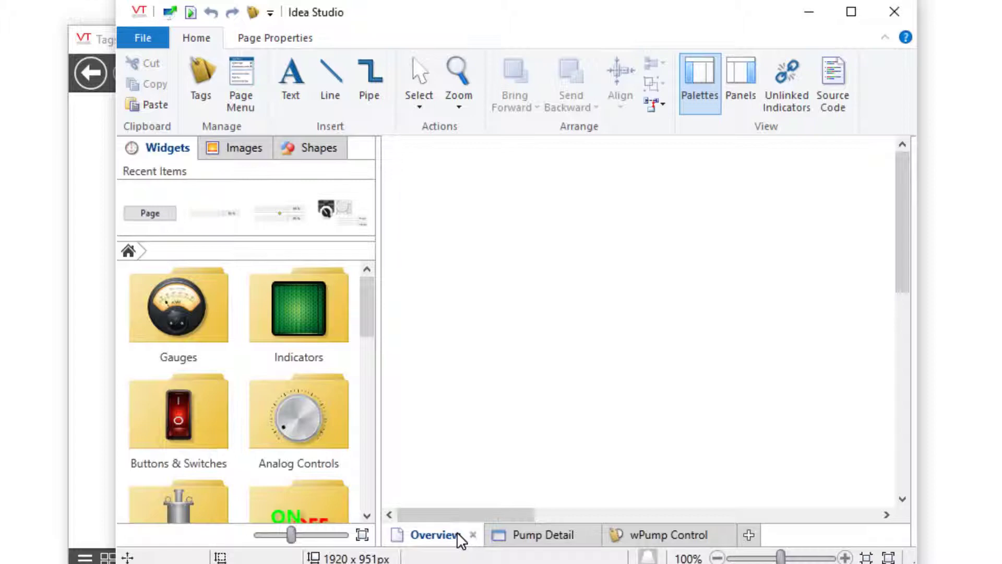
left_click_drag(373, 334, 365, 404)
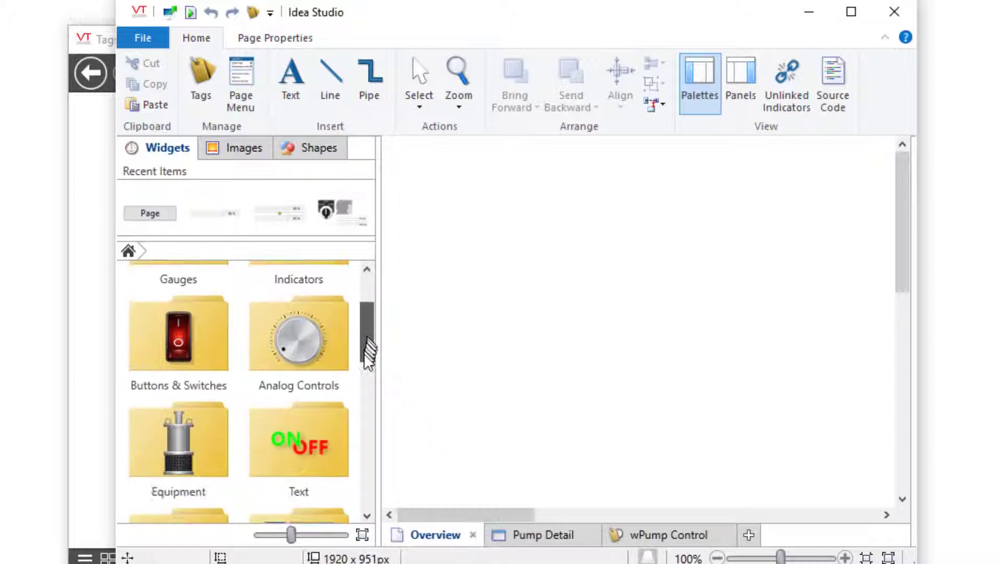
left_click(208, 384)
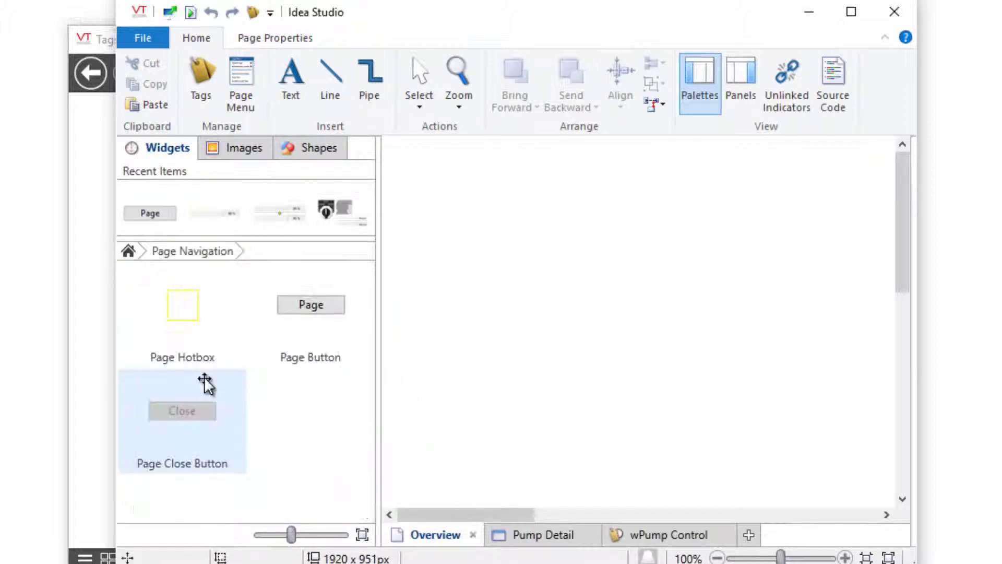
left_click_drag(310, 313, 501, 237)
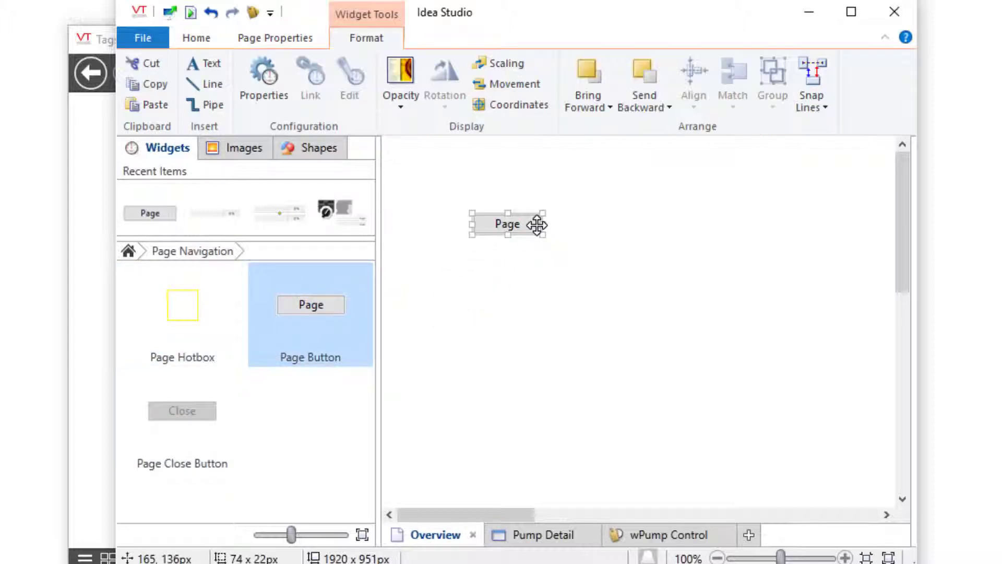
Make the button 'Pump 1 control' opening Pump Detail with pChoiceOfPump Pump 1; add a second button
right_click(536, 225)
left_click(574, 235)
left_click_drag(510, 152, 395, 160)
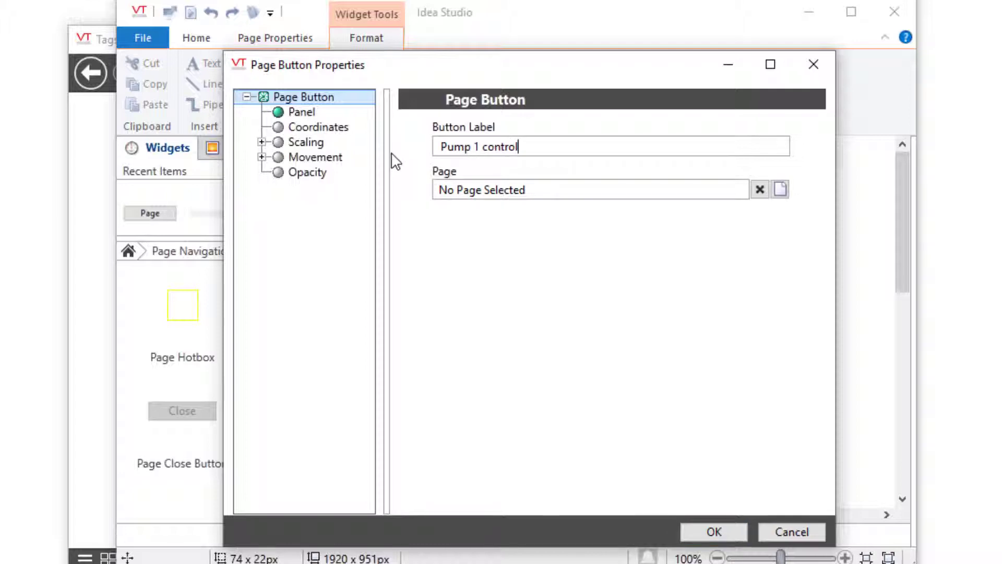
left_click(779, 189)
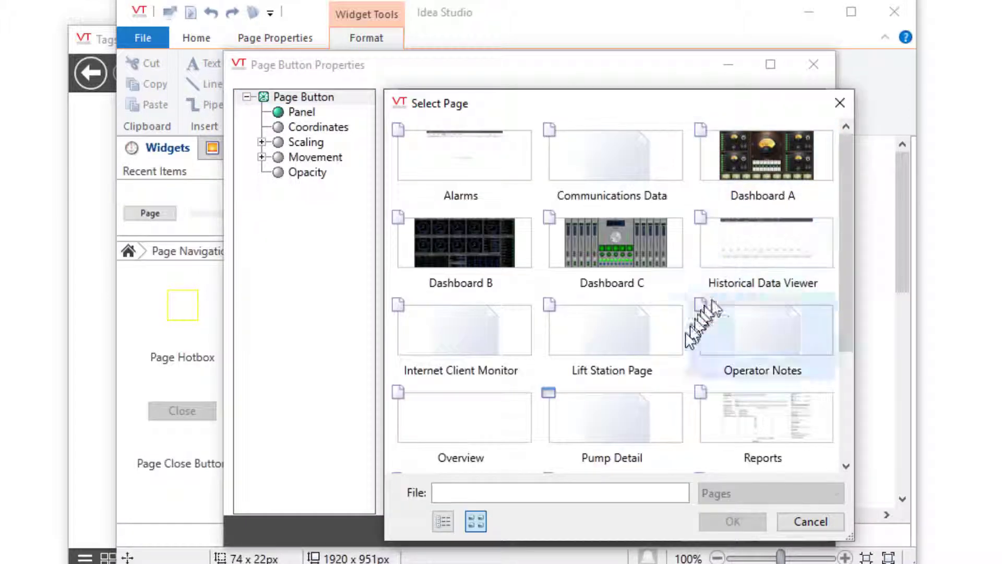
left_click(637, 407)
left_click(733, 522)
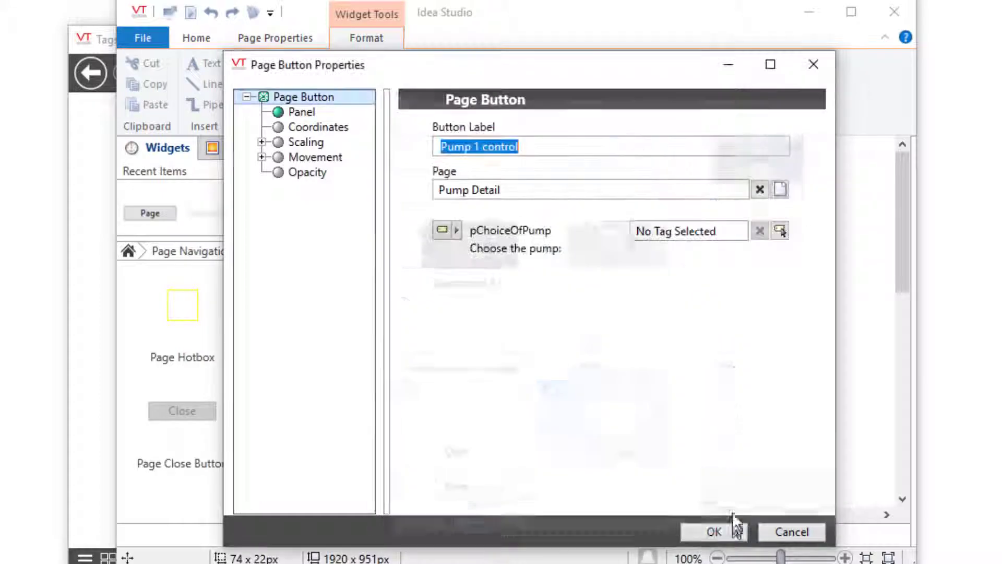
left_click(780, 230)
left_click(519, 233)
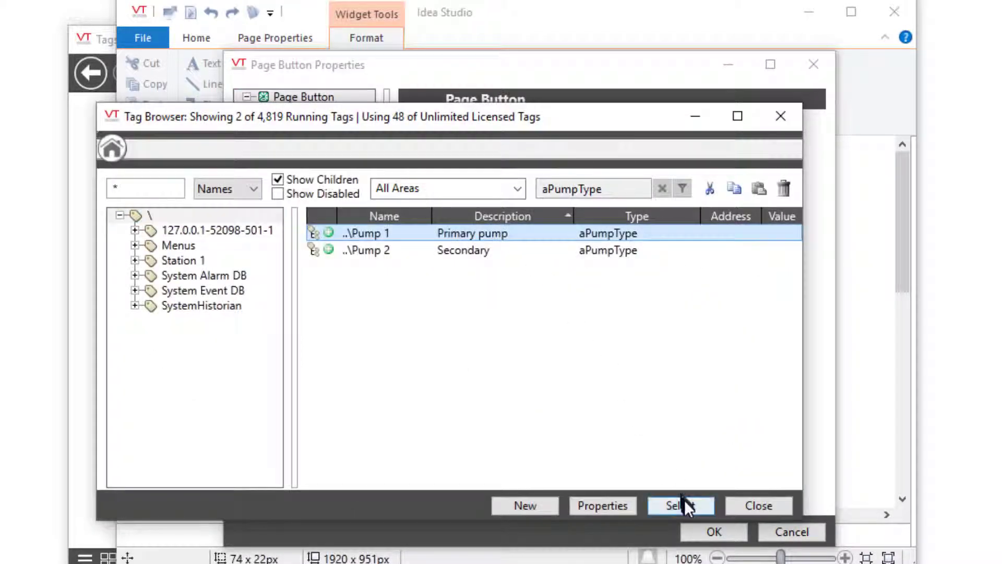
left_click(684, 504)
left_click(709, 528)
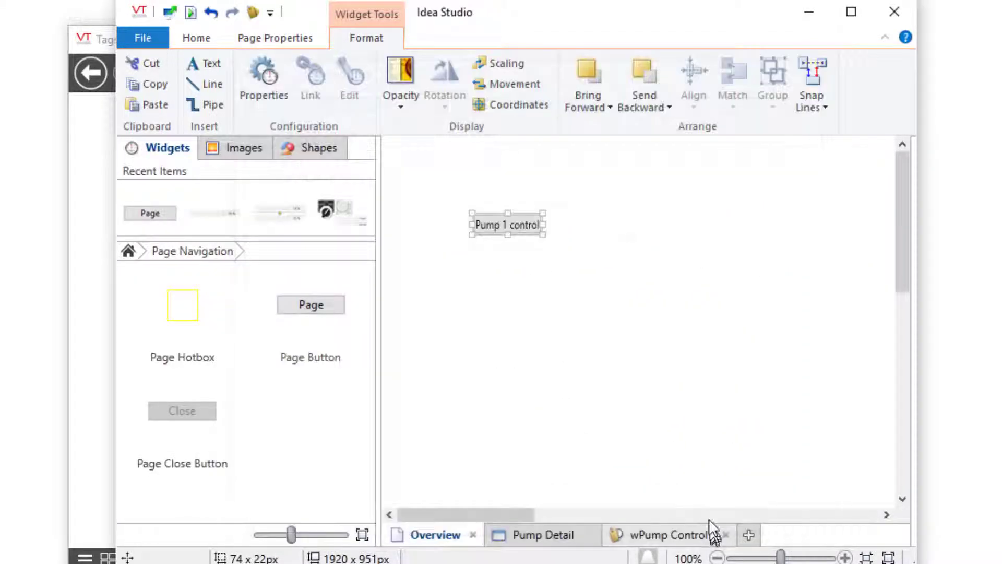
mouse_move(314, 304)
left_mouse_down()
mouse_move(633, 239)
mouse_move(633, 224)
left_mouse_up()
Run the application and open the Pump 1 and Pump 2 detail popups side by side
left_click(190, 12)
left_click(215, 183)
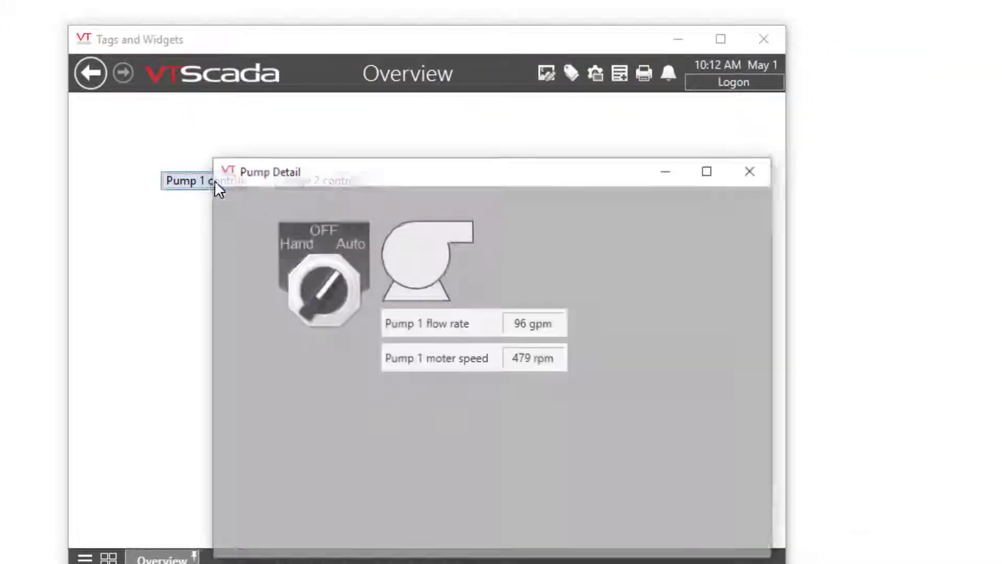
left_click(334, 181)
left_click_drag(341, 175, 591, 139)
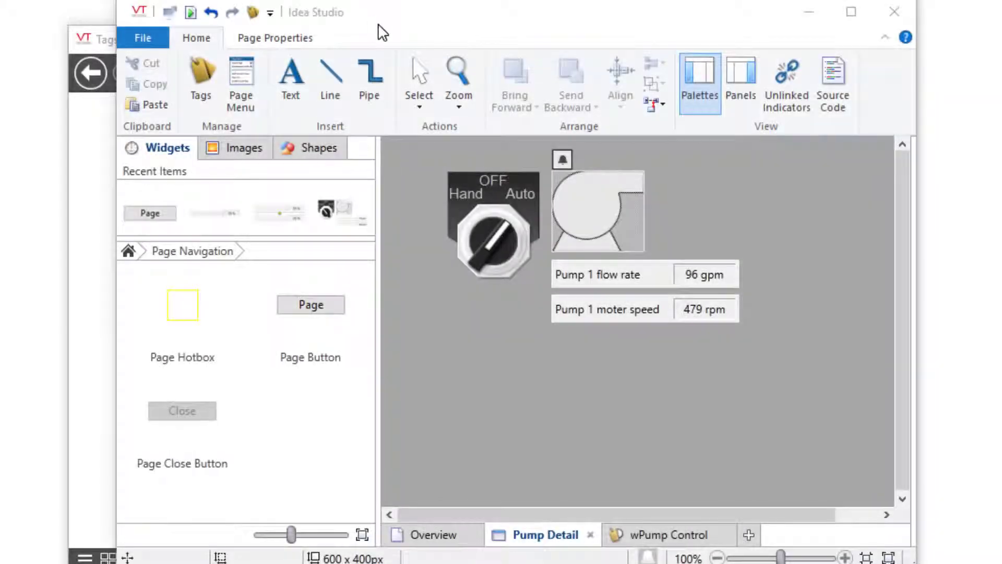
Set the Pump Detail page title expression to pChoiceOfPump\Name
left_click(297, 40)
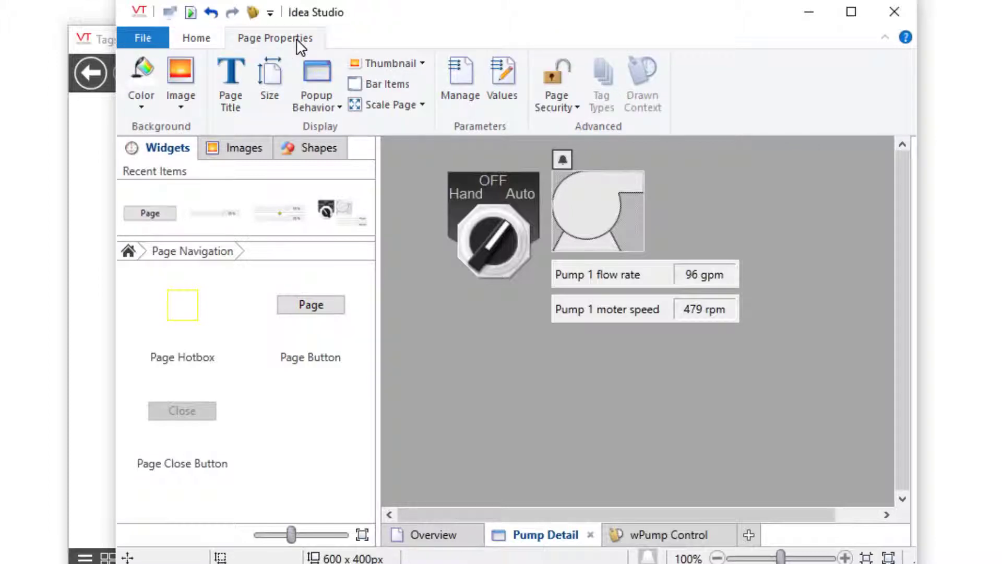
left_click(238, 87)
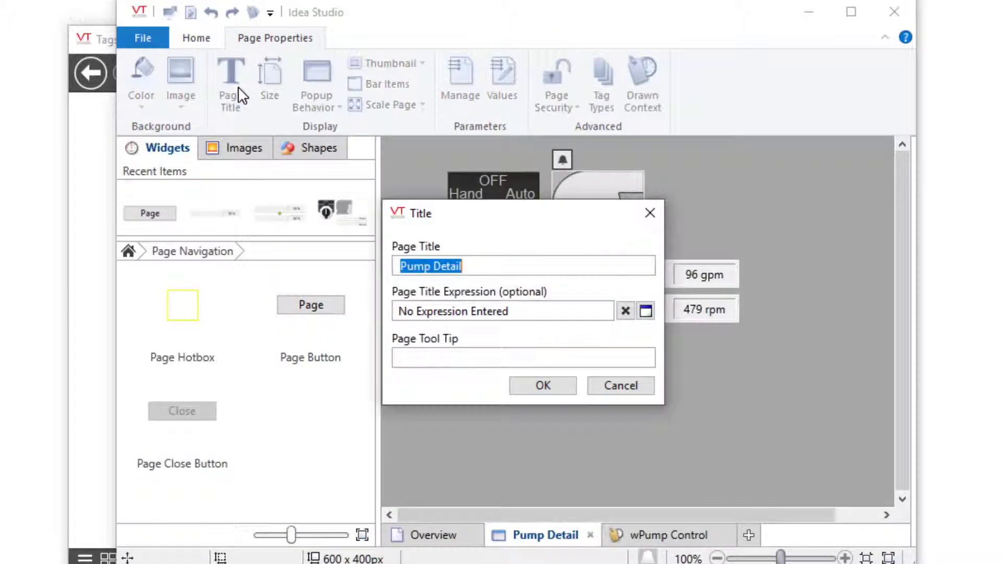
left_click(646, 310)
type("pChoiceOfPump")
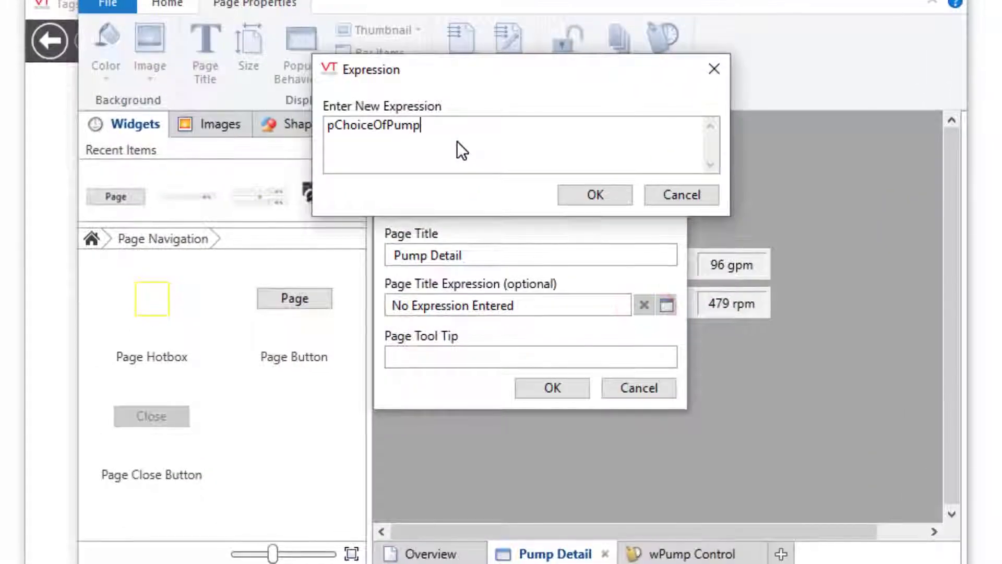
type("\\Name")
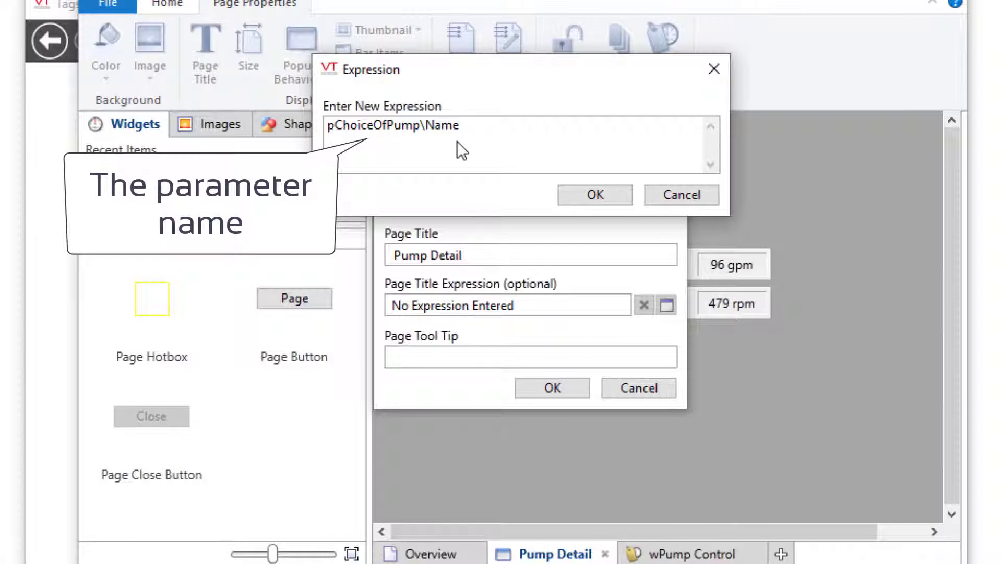
left_click(593, 196)
left_click(593, 196)
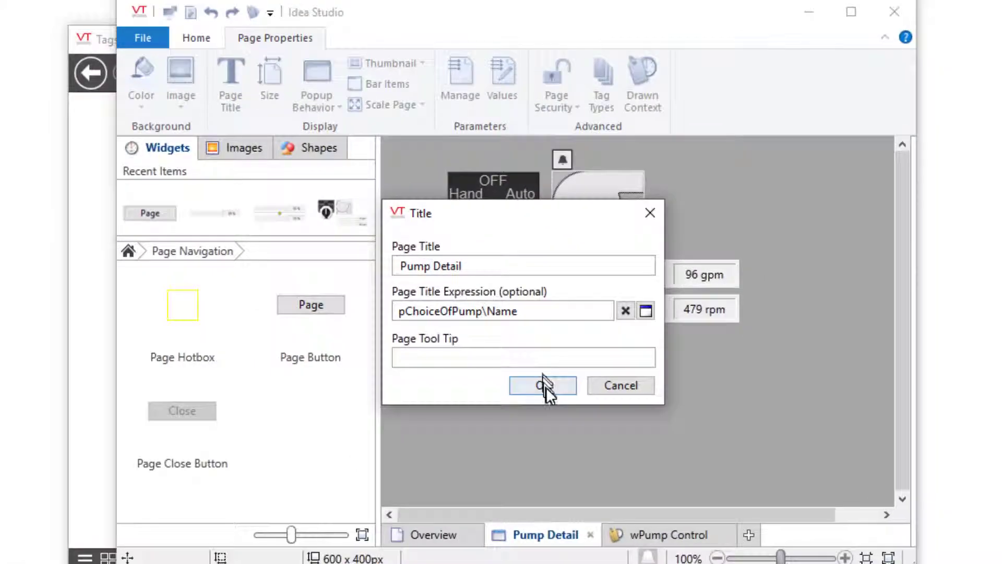
left_click(547, 386)
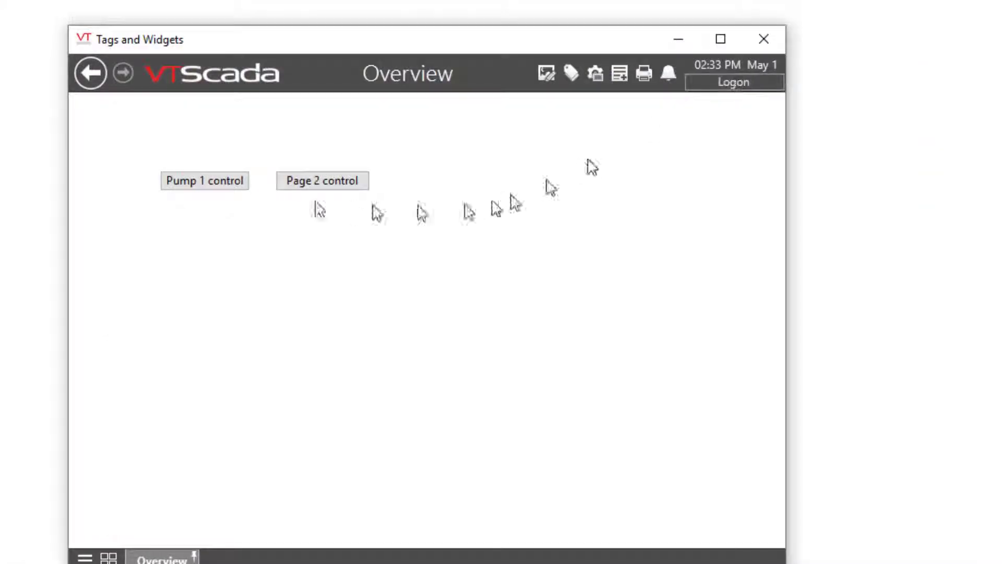
Reopen both pump popups to verify titles Station 1\Comms Link\Pump 1 and Pump 2
left_click(224, 182)
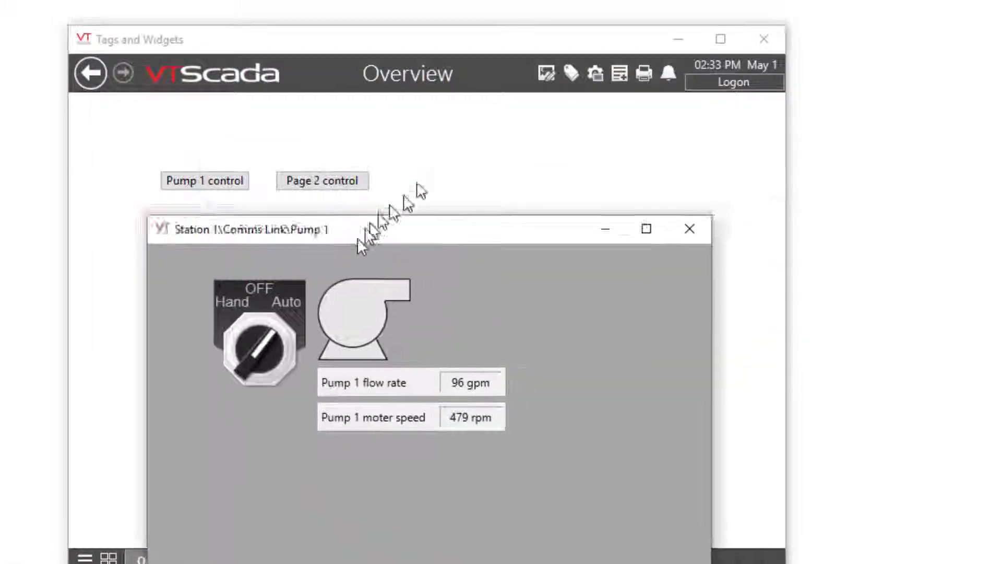
left_click(338, 181)
left_click_drag(401, 172, 522, 189)
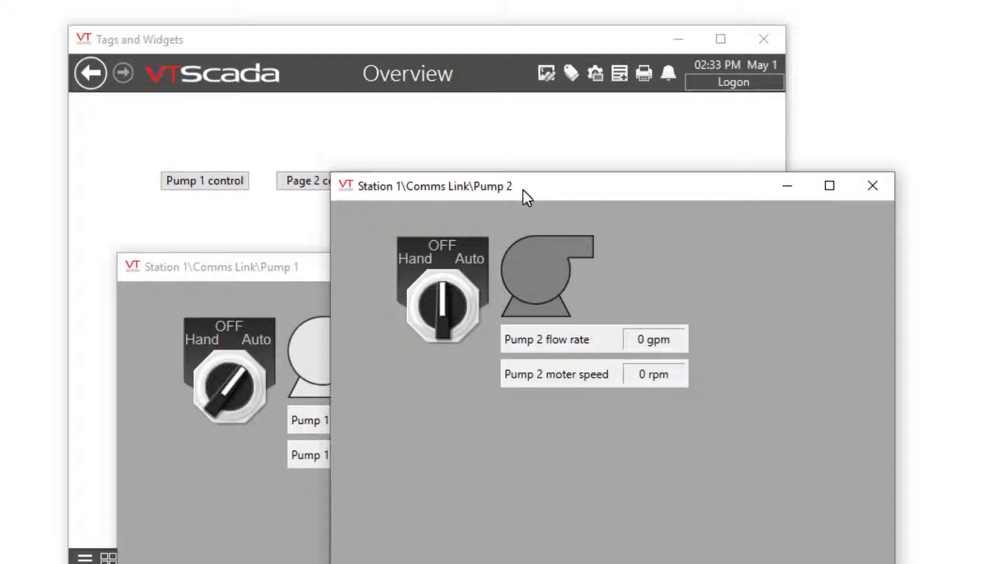